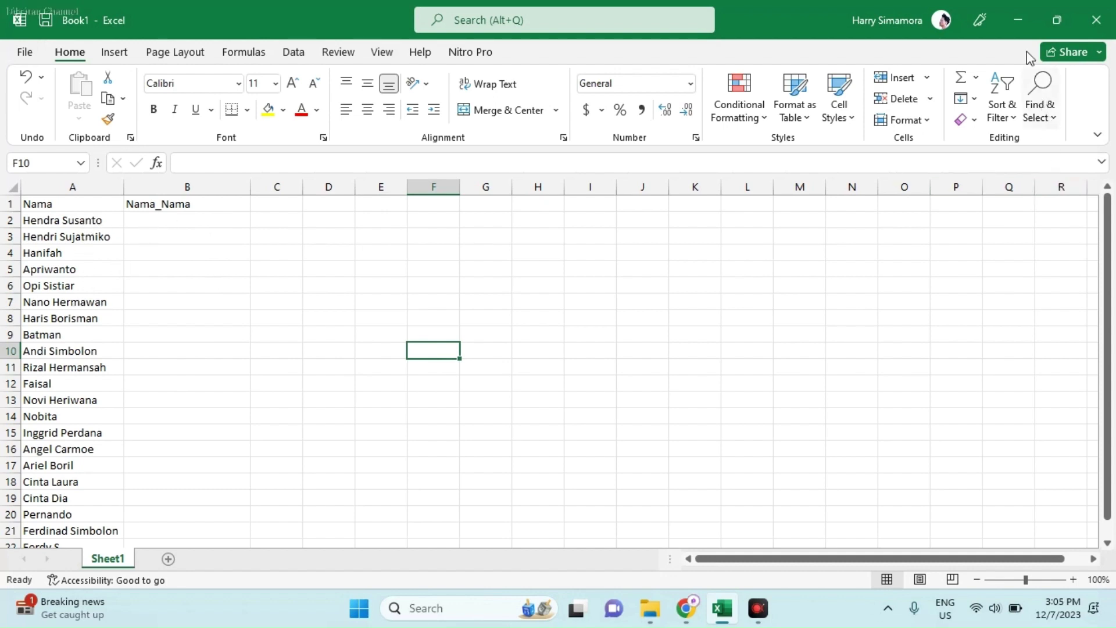
Step: Minimize the Excel workbook holding the Nama list to show the desktop
{"action": "left_click", "coordinate": [1018, 18]}
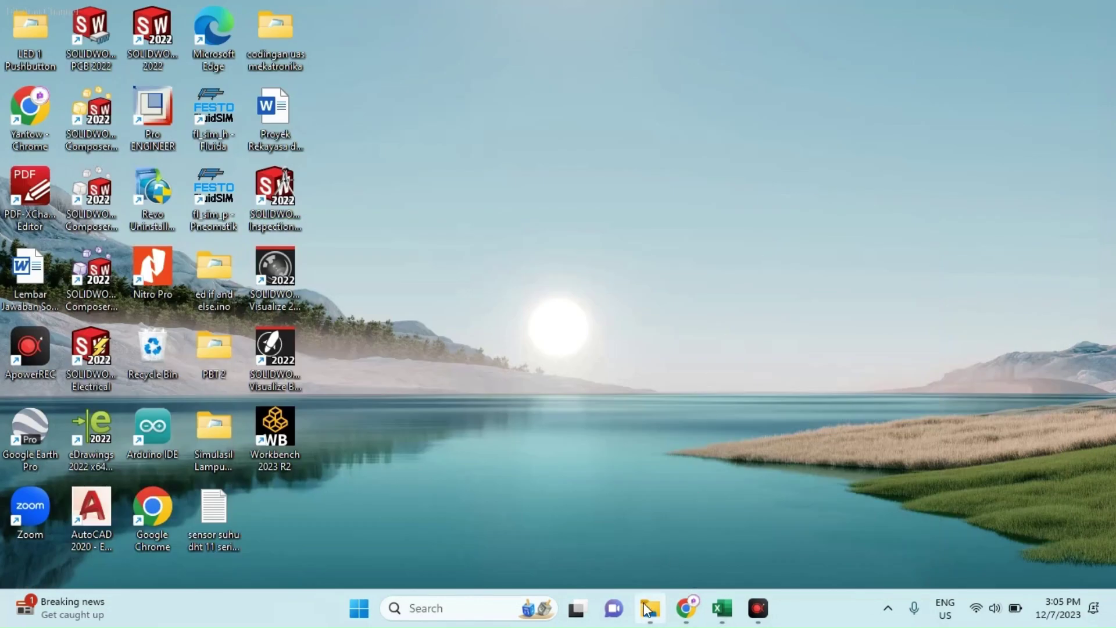
{"action": "mouse_move", "coordinate": [650, 608]}
{"action": "left_click", "coordinate": [649, 555]}
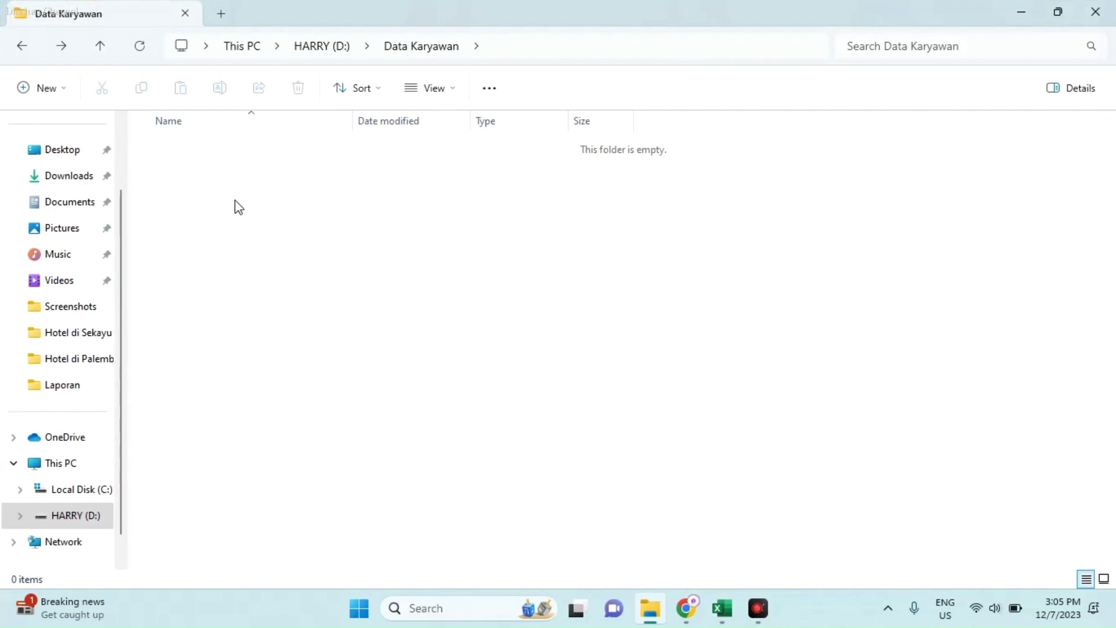
{"action": "mouse_move", "coordinate": [722, 608]}
{"action": "left_click", "coordinate": [715, 577]}
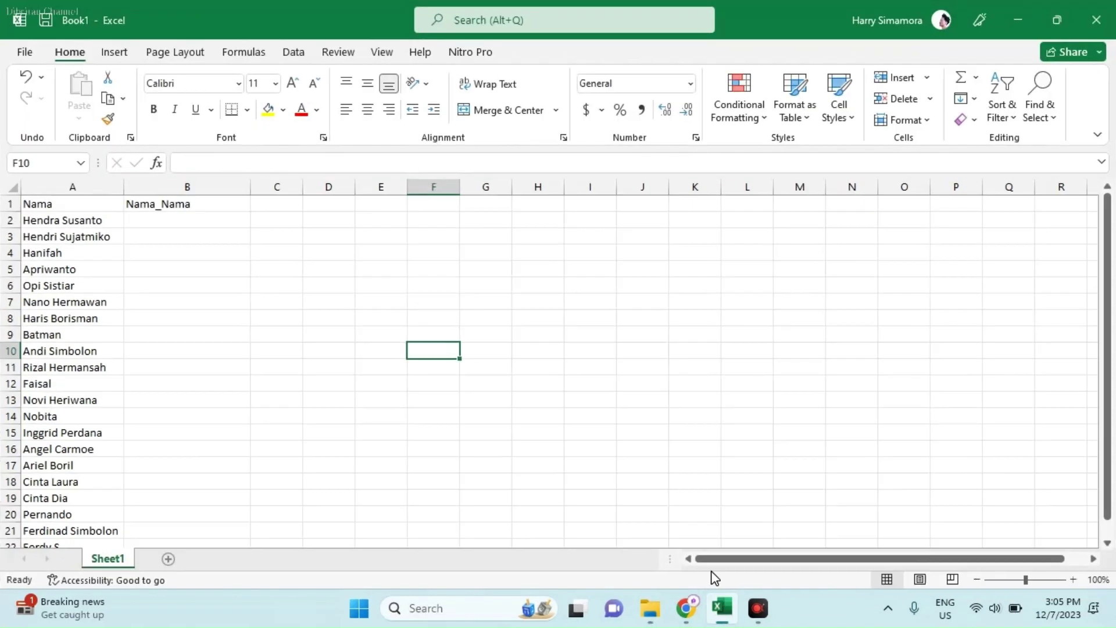
{"action": "left_click", "coordinate": [70, 221]}
{"action": "right_click", "coordinate": [71, 222]}
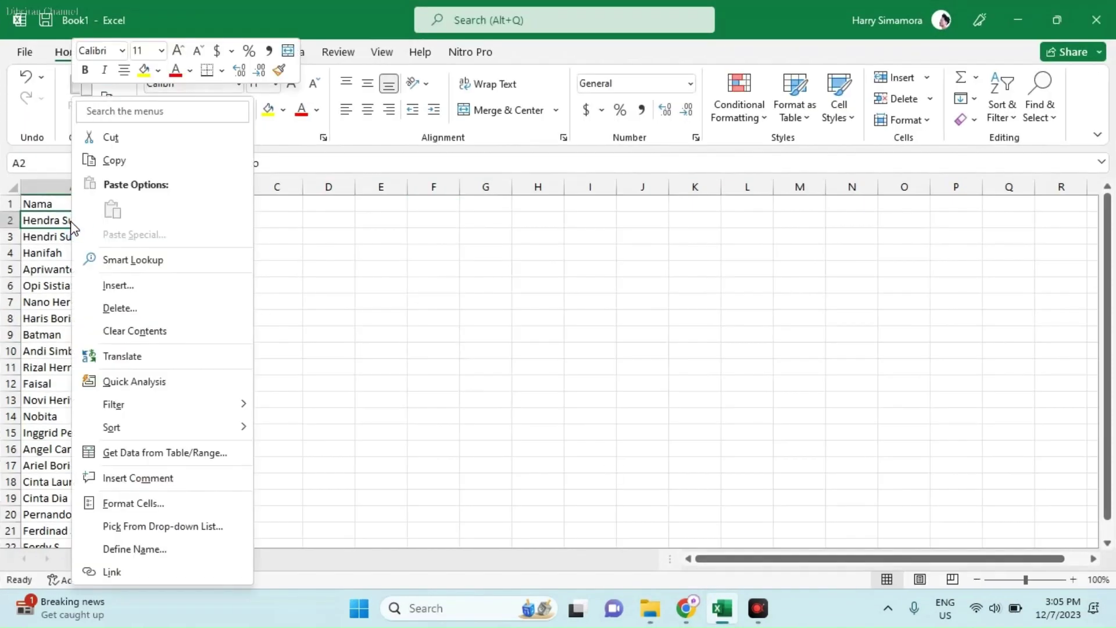
{"action": "left_click", "coordinate": [113, 160]}
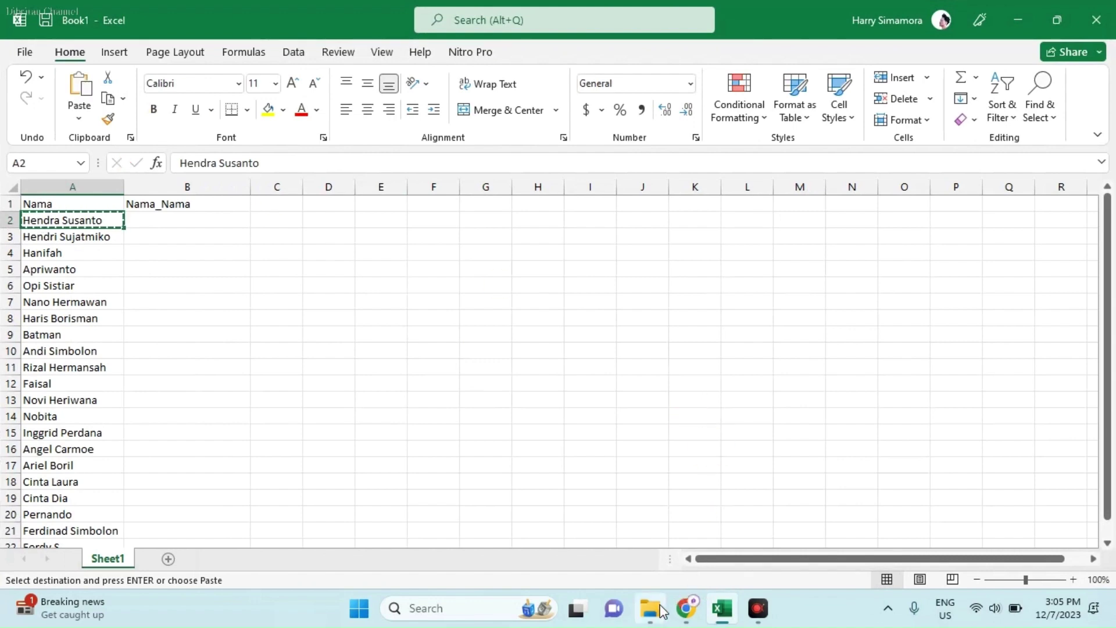
{"action": "left_click", "coordinate": [648, 583]}
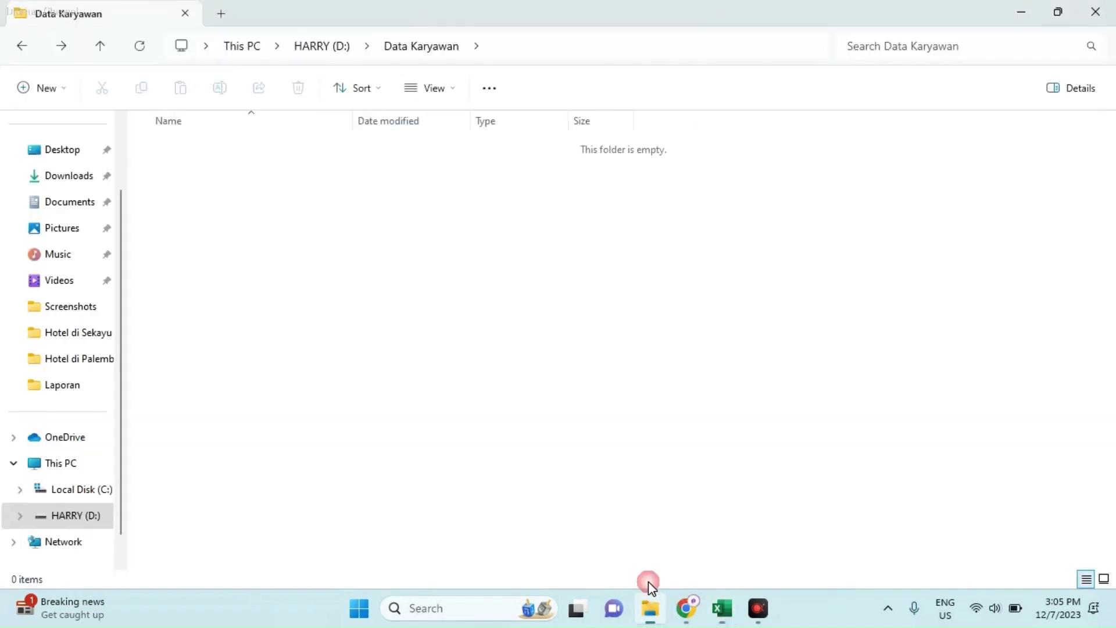
{"action": "left_click", "coordinate": [25, 88]}
{"action": "left_click", "coordinate": [53, 123]}
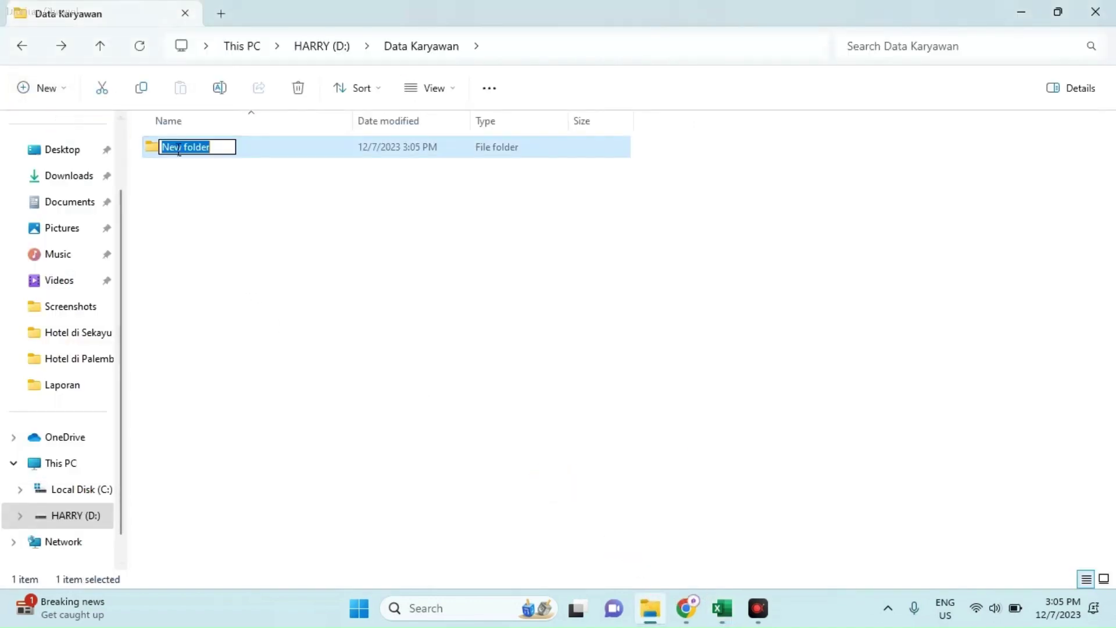
{"action": "right_click", "coordinate": [179, 150]}
{"action": "left_click", "coordinate": [230, 221]}
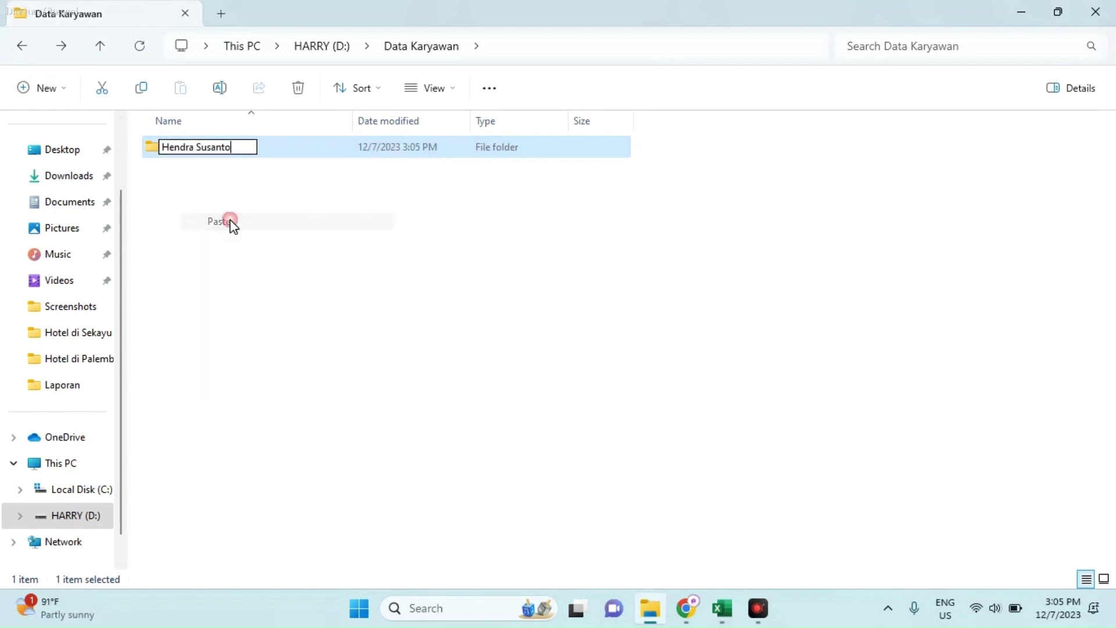
{"action": "left_click", "coordinate": [327, 271]}
{"action": "left_click", "coordinate": [723, 608]}
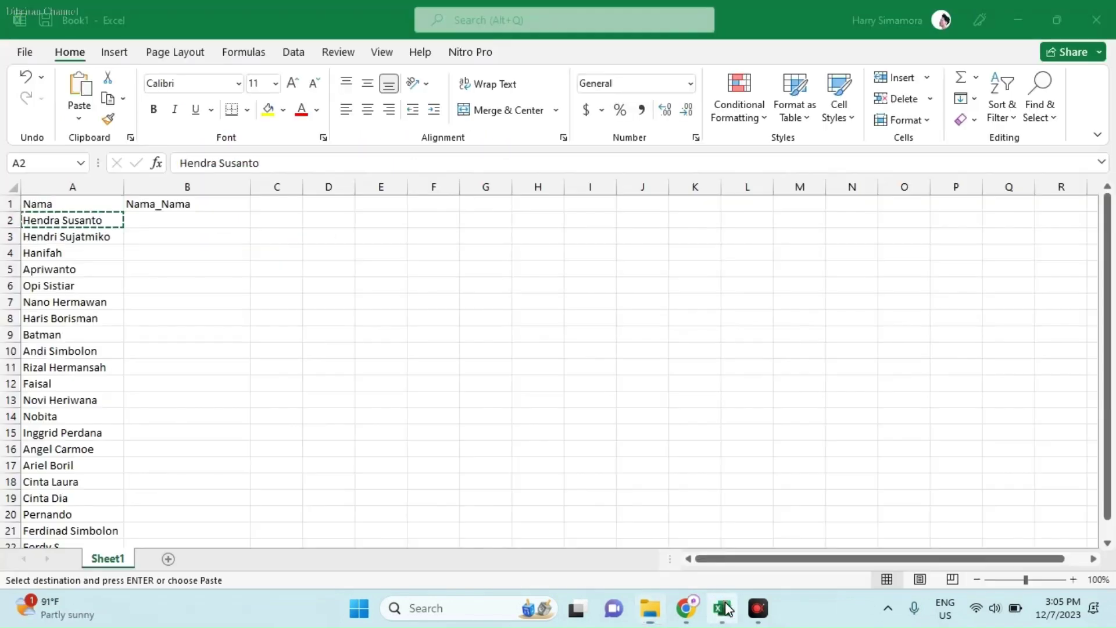
{"action": "right_click", "coordinate": [83, 240]}
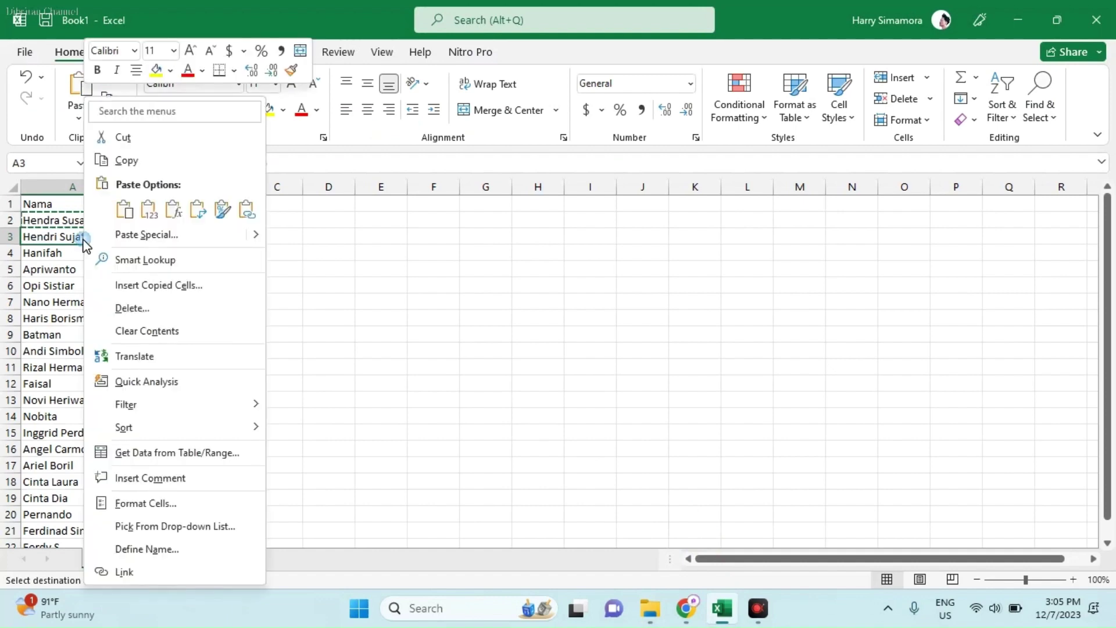
{"action": "left_click", "coordinate": [123, 161]}
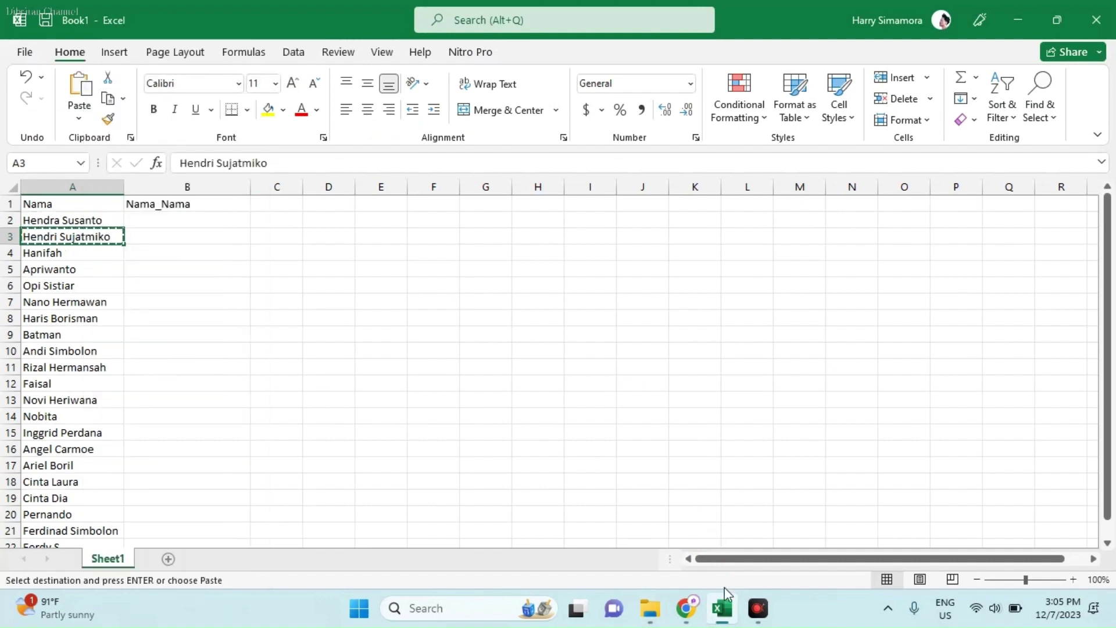
{"action": "mouse_move", "coordinate": [650, 608]}
{"action": "left_click", "coordinate": [642, 533]}
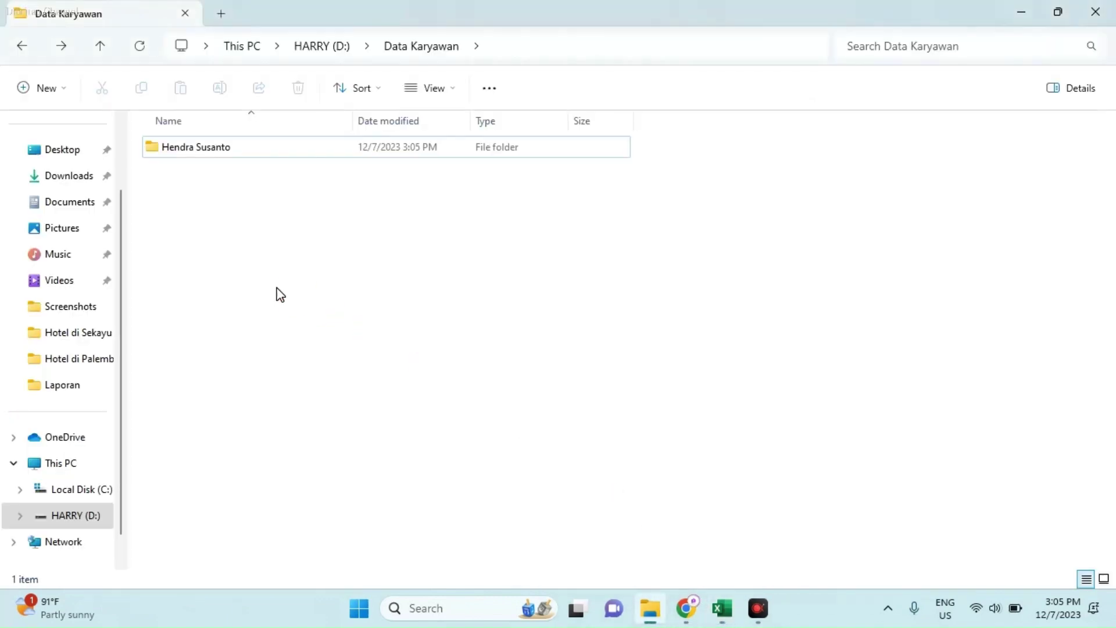
{"action": "right_click", "coordinate": [190, 193]}
{"action": "left_click", "coordinate": [58, 97]}
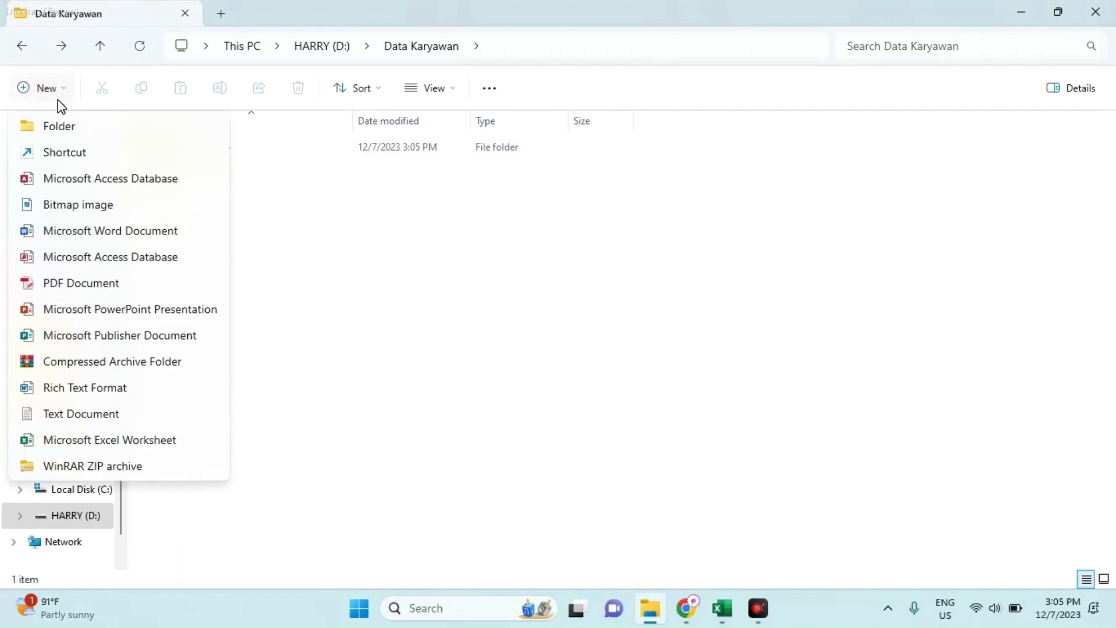
{"action": "left_click", "coordinate": [142, 124]}
{"action": "right_click", "coordinate": [211, 179]}
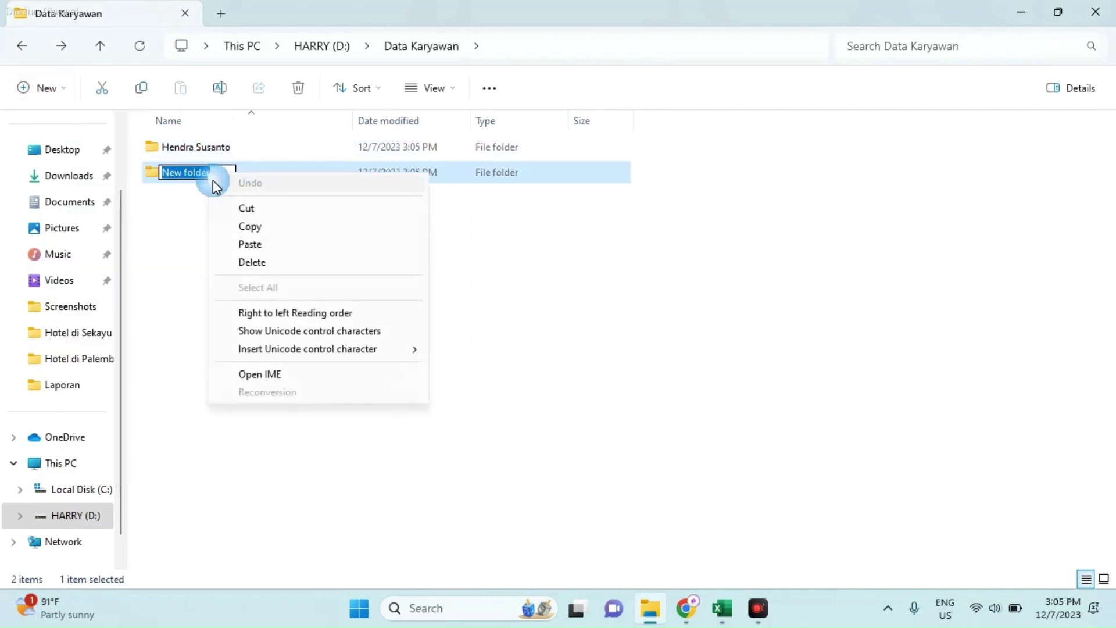
{"action": "left_click", "coordinate": [250, 244]}
{"action": "key", "text": "Return"}
{"action": "left_click", "coordinate": [538, 322]}
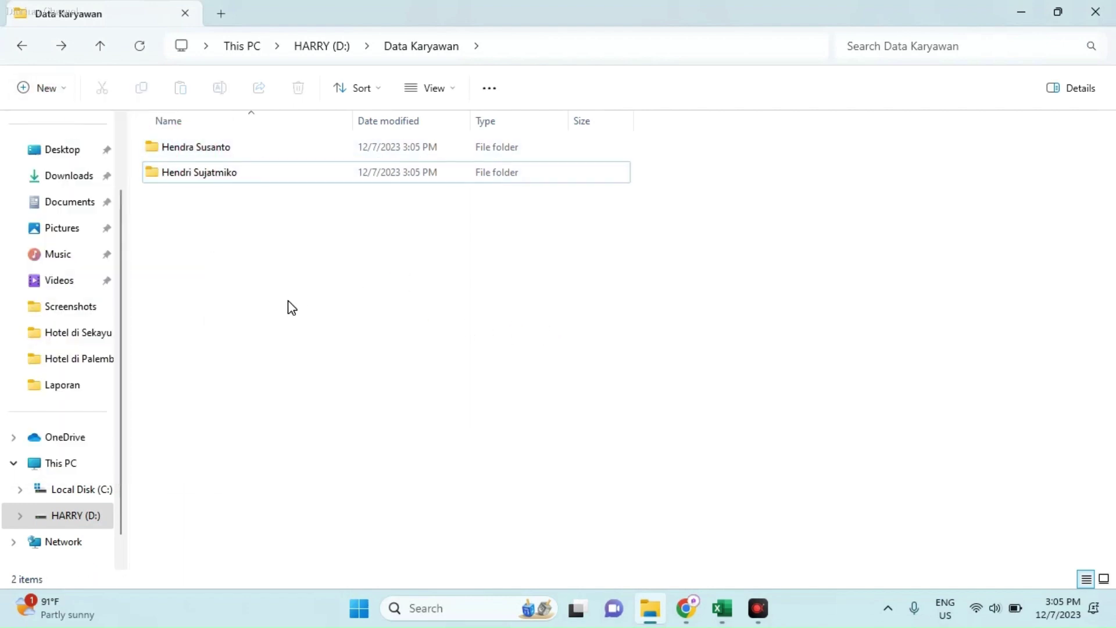
Step: Delete both employee folders so Data Karyawan is empty again
{"action": "left_click", "coordinate": [722, 608]}
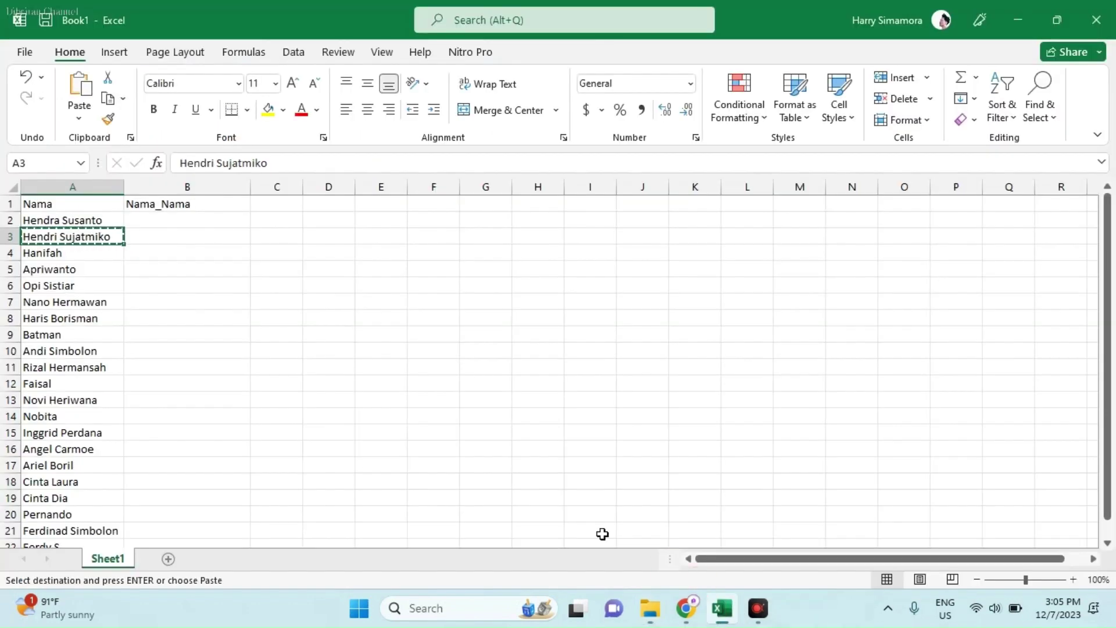
{"action": "scroll", "coordinate": [36, 378], "scroll_direction": "down", "scroll_amount": 5}
{"action": "scroll", "coordinate": [34, 428], "scroll_direction": "up", "scroll_amount": 4}
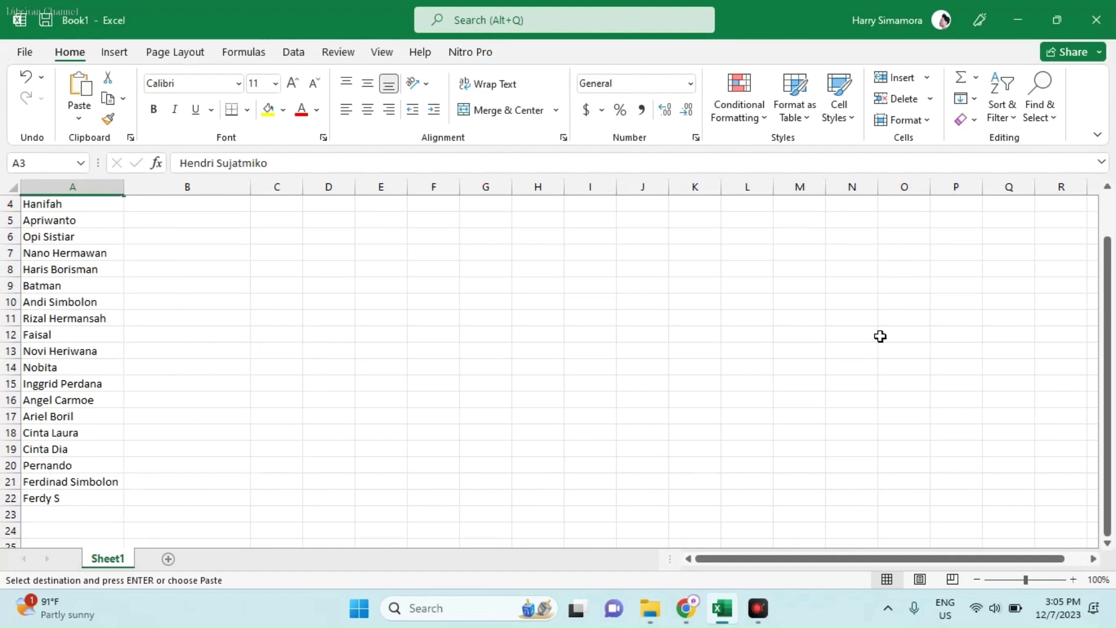
{"action": "left_click", "coordinate": [649, 608]}
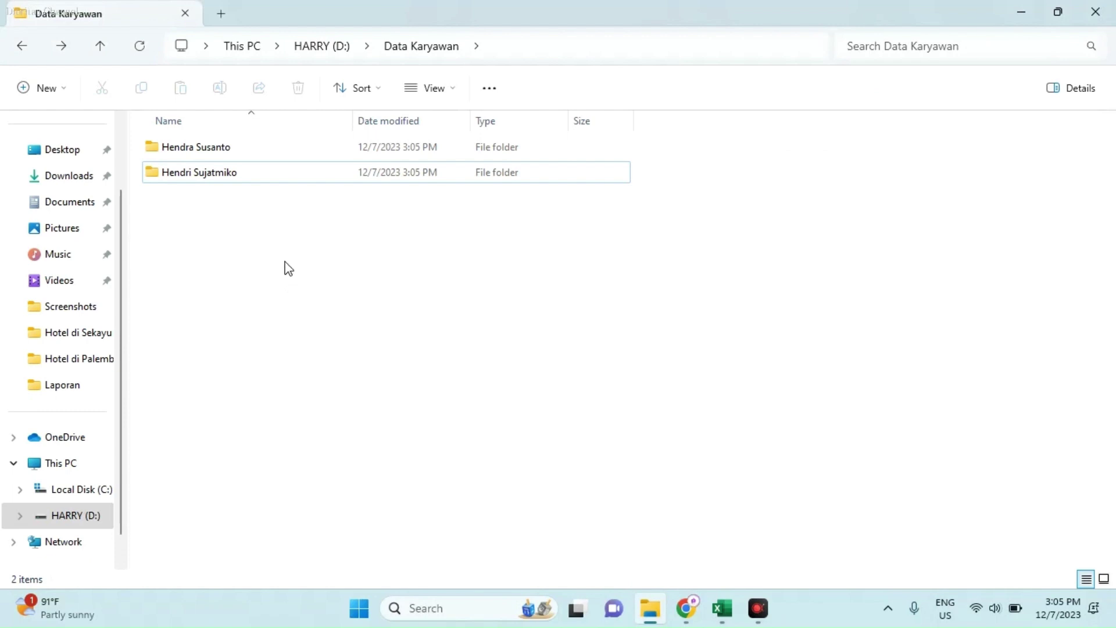
{"action": "key", "text": "ctrl+a"}
{"action": "key", "text": "Delete"}
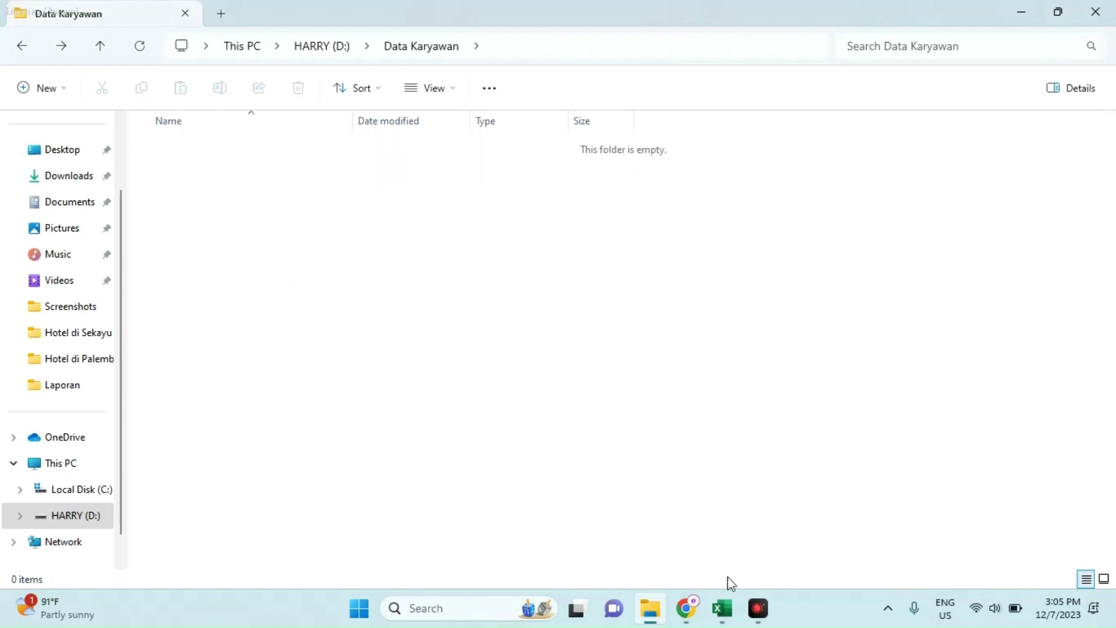
{"action": "left_click", "coordinate": [723, 608]}
{"action": "scroll", "coordinate": [360, 416], "scroll_direction": "up", "scroll_amount": 1}
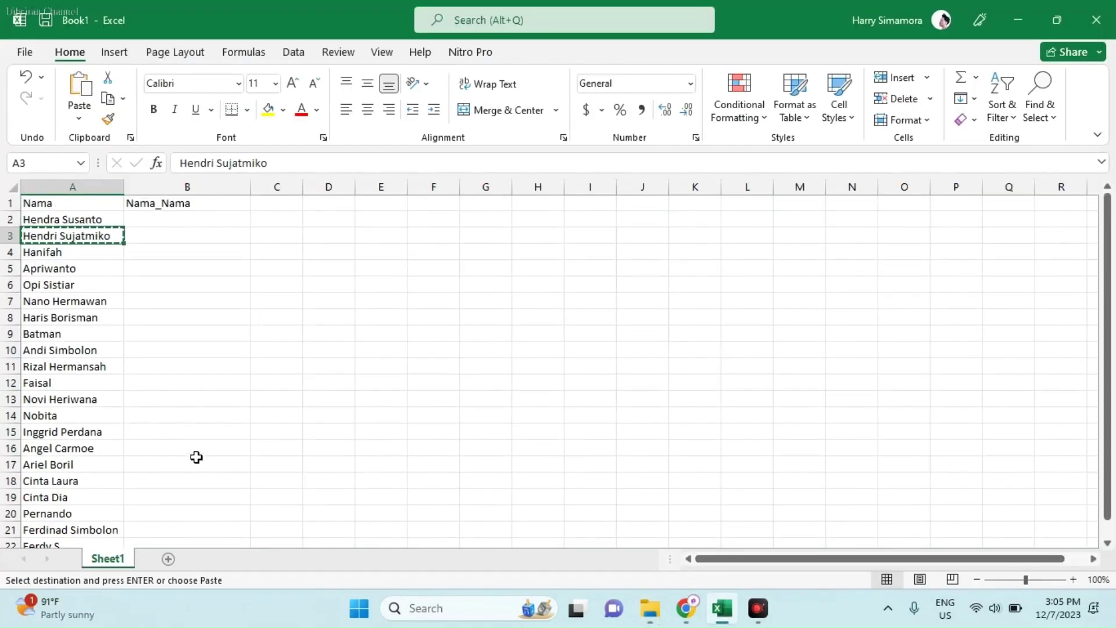
{"action": "left_click", "coordinate": [161, 215]}
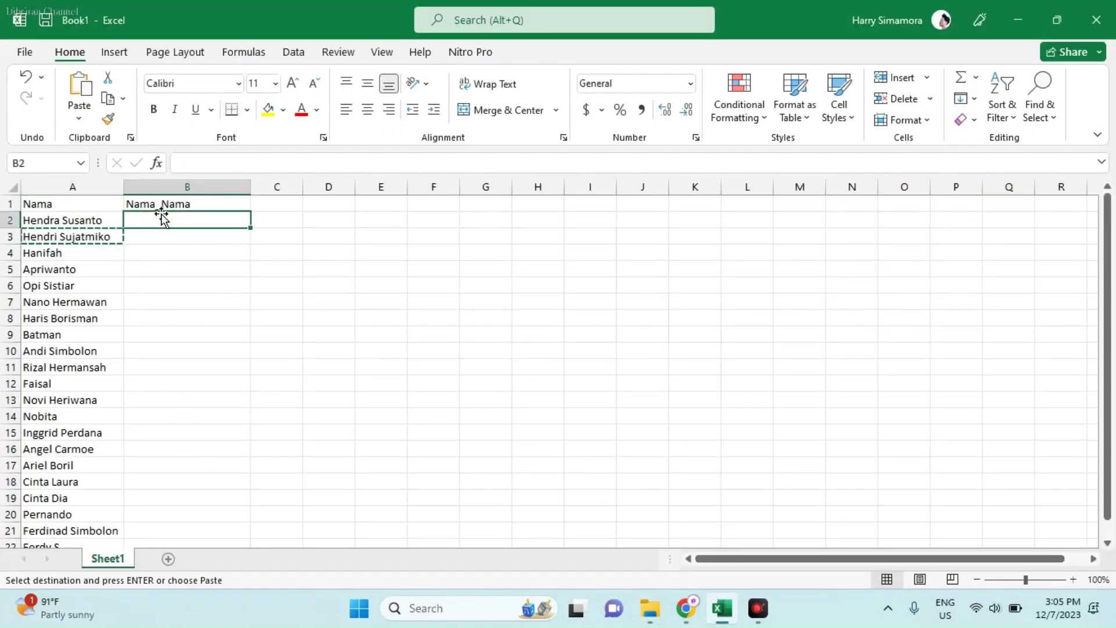
{"action": "type", "text": "MD"}
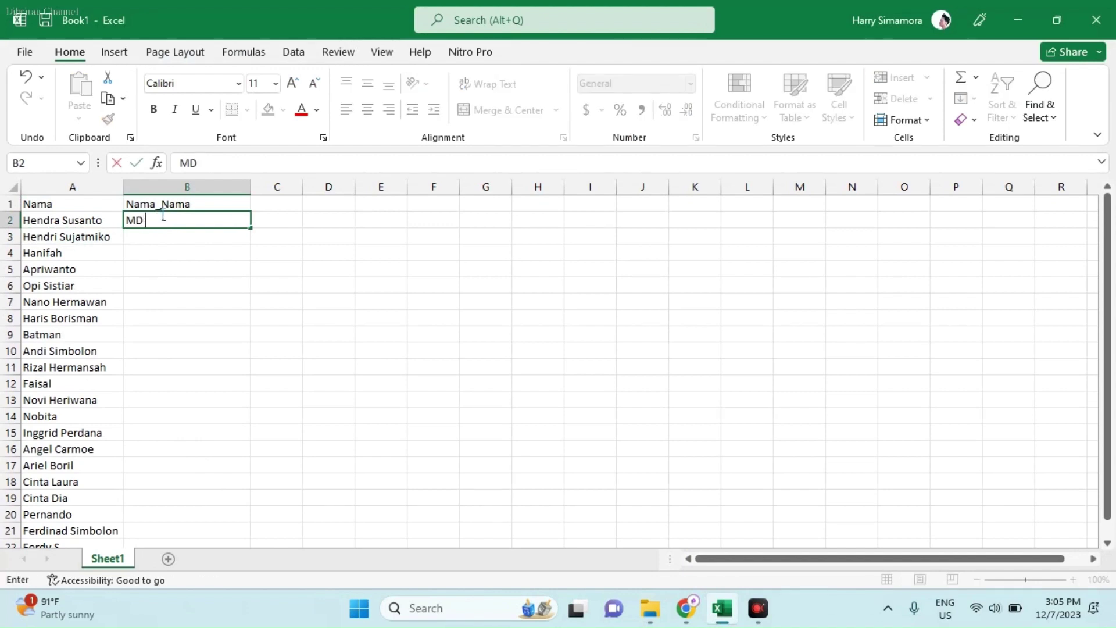
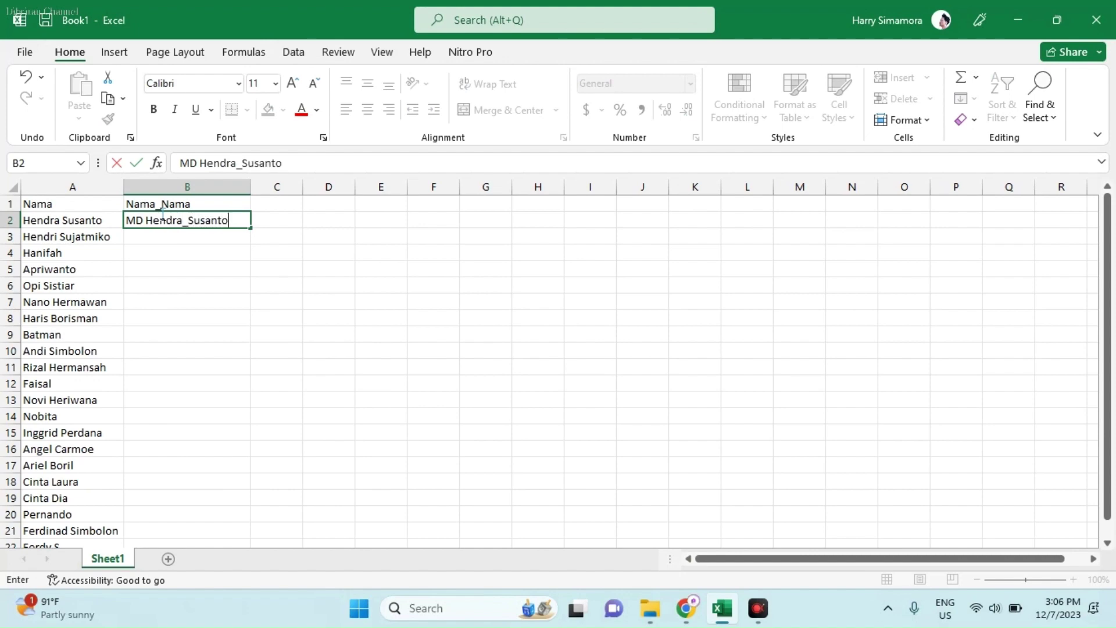
{"action": "key", "text": "Return"}
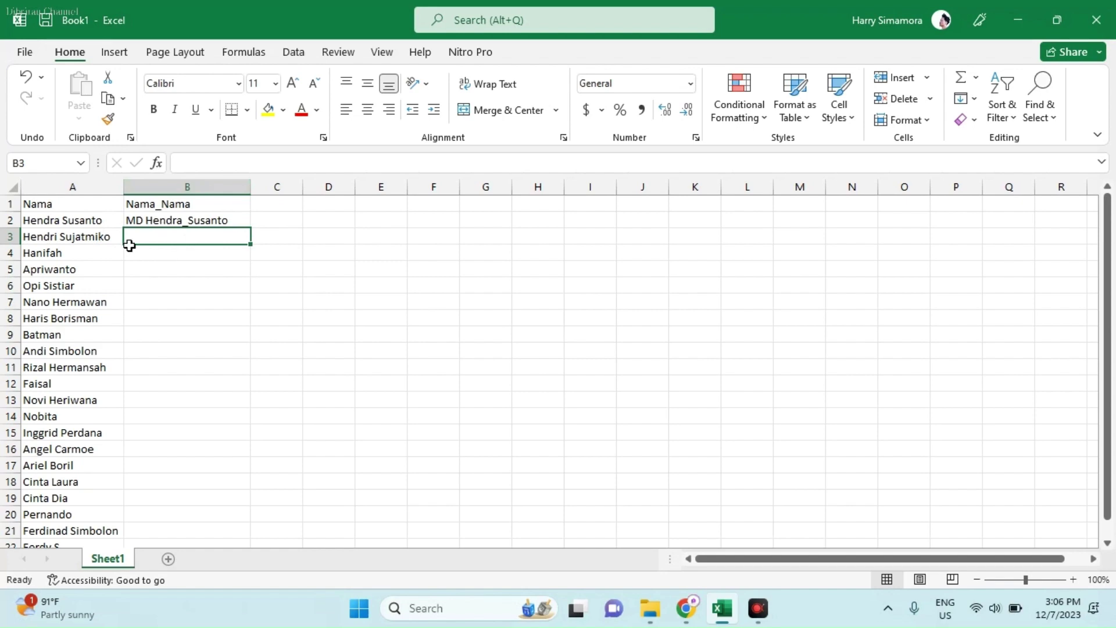
{"action": "left_click", "coordinate": [187, 224]}
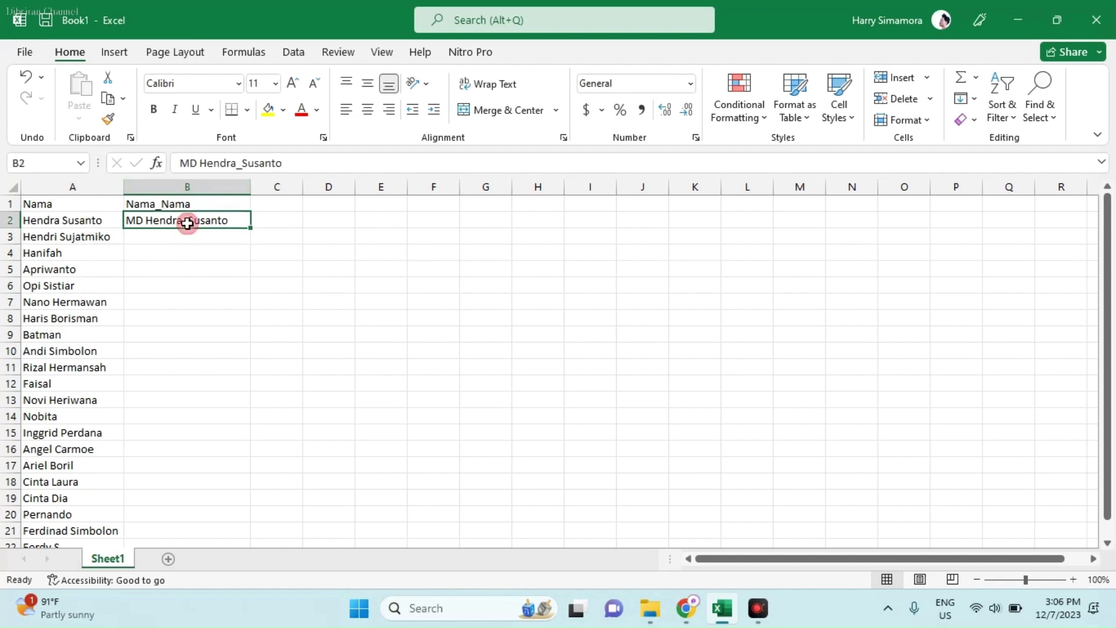
{"action": "key", "text": "ctrl+e"}
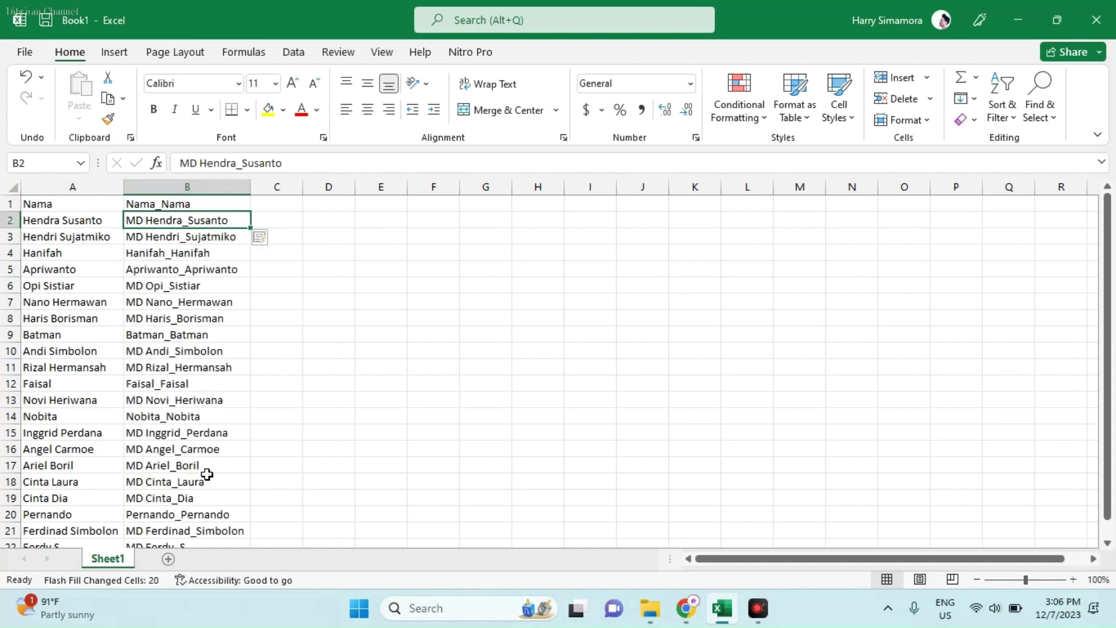
{"action": "scroll", "coordinate": [204, 488], "scroll_direction": "down", "scroll_amount": 4}
{"action": "scroll", "coordinate": [175, 485], "scroll_direction": "up", "scroll_amount": 2}
{"action": "scroll", "coordinate": [82, 256], "scroll_direction": "up", "scroll_amount": 2}
{"action": "key", "text": "ctrl+z"}
{"action": "key", "text": "ctrl+z"}
{"action": "left_click", "coordinate": [197, 225]}
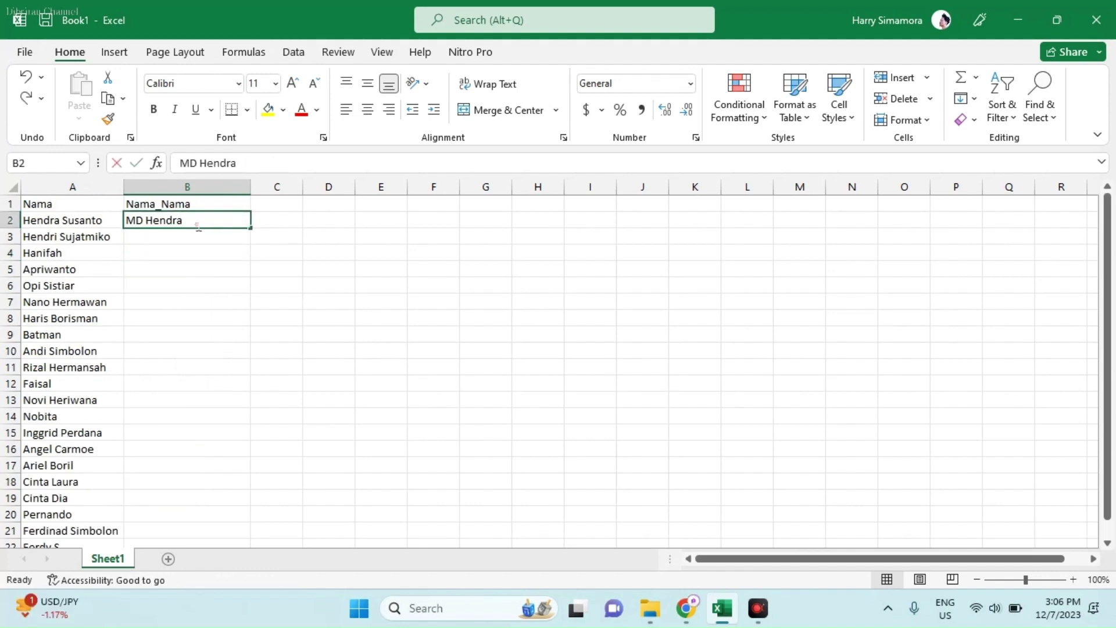
{"action": "double_click", "coordinate": [197, 226]}
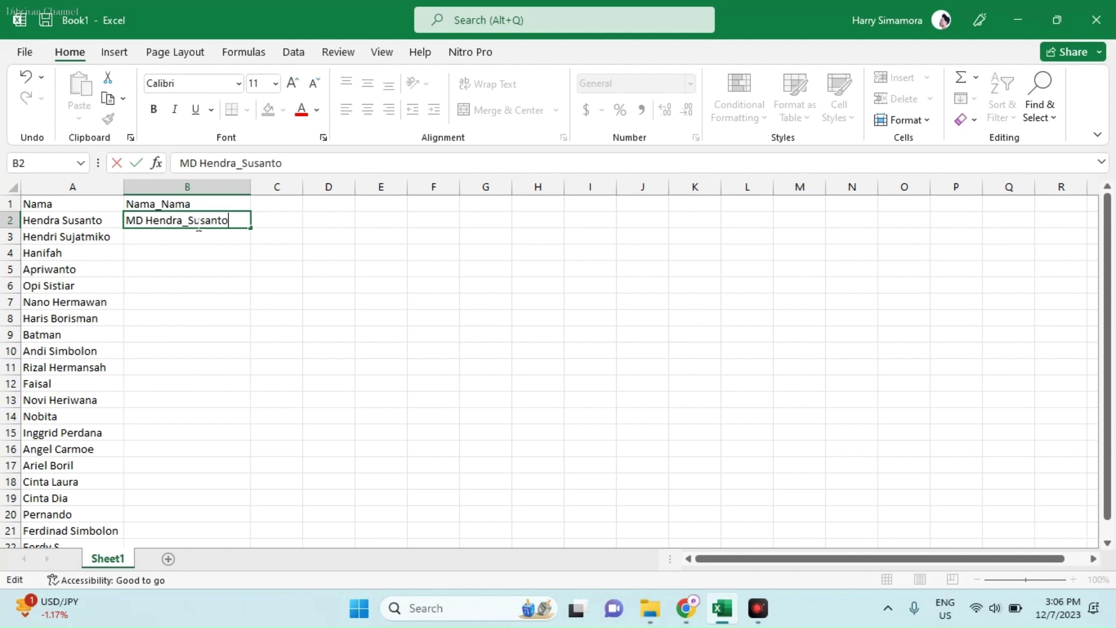
{"action": "type", "text": "_Susanto"}
{"action": "key", "text": "Return"}
{"action": "left_click", "coordinate": [202, 285]}
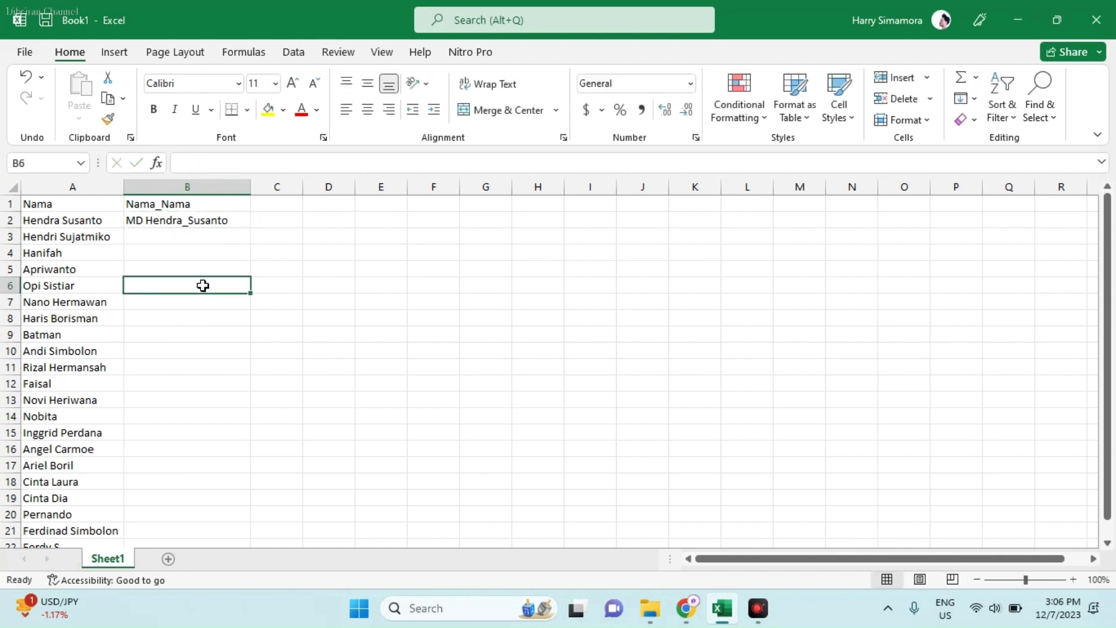
{"action": "left_click", "coordinate": [190, 223]}
{"action": "key", "text": "ctrl+e"}
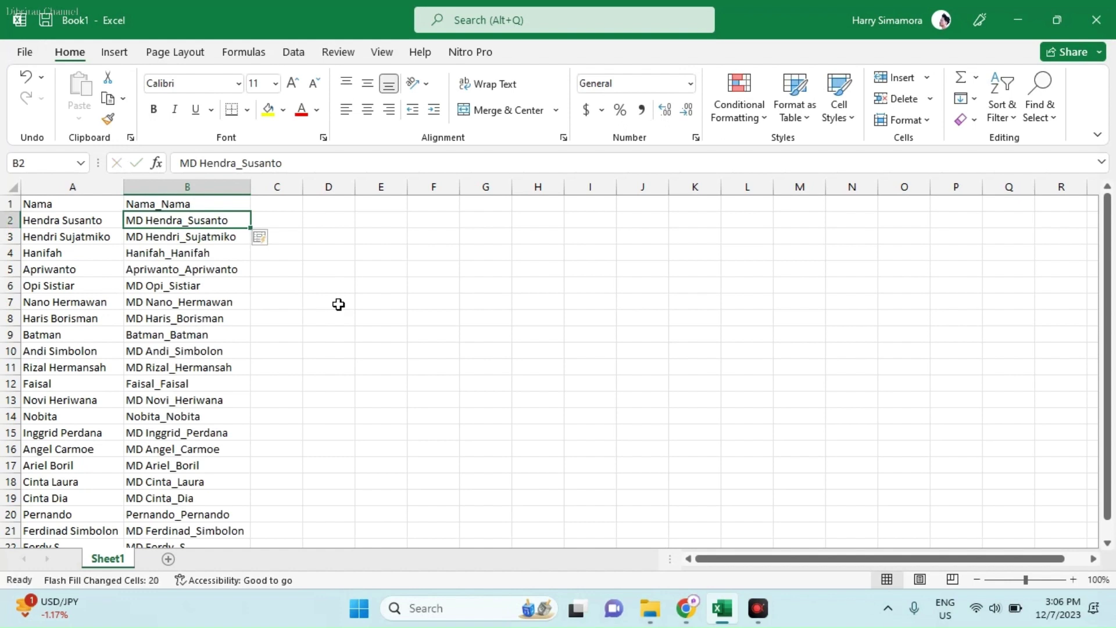
Step: Copy the MD entries in B2:B22 and launch Notepad from Windows search
{"action": "left_click_drag", "start_coordinate": [182, 221], "coordinate": [162, 507]}
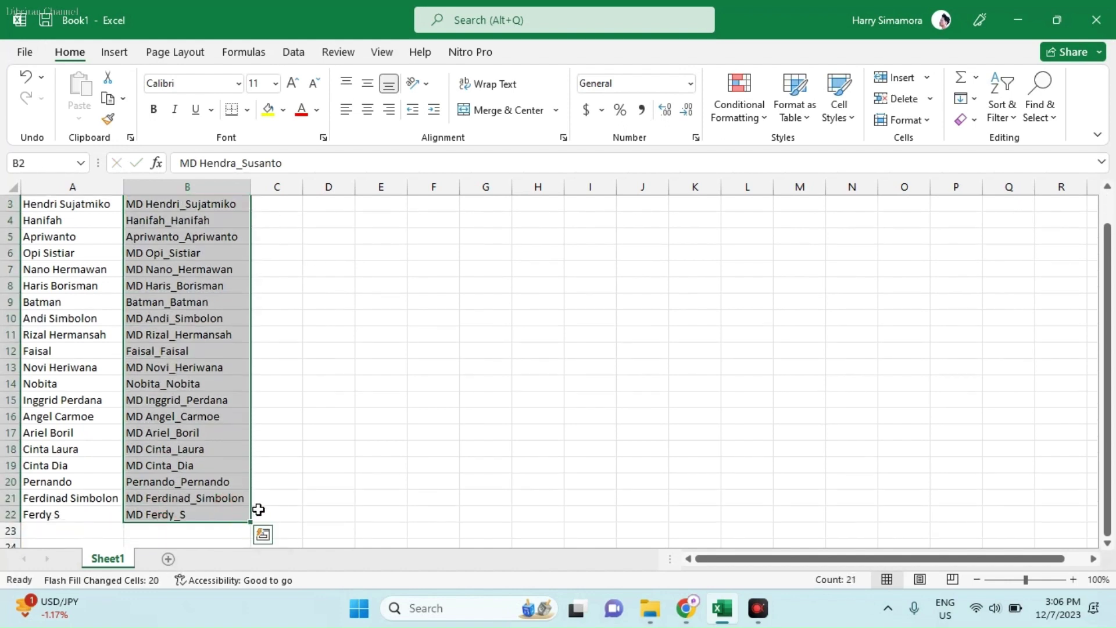
{"action": "key", "text": "ctrl+c"}
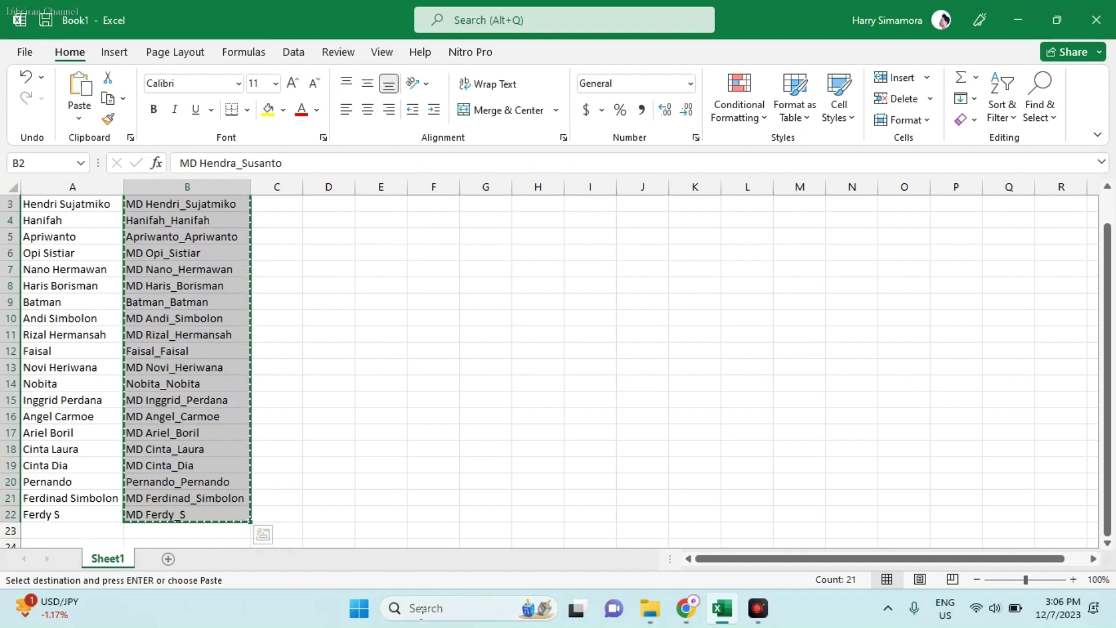
{"action": "left_click", "coordinate": [421, 611]}
{"action": "type", "text": "n"}
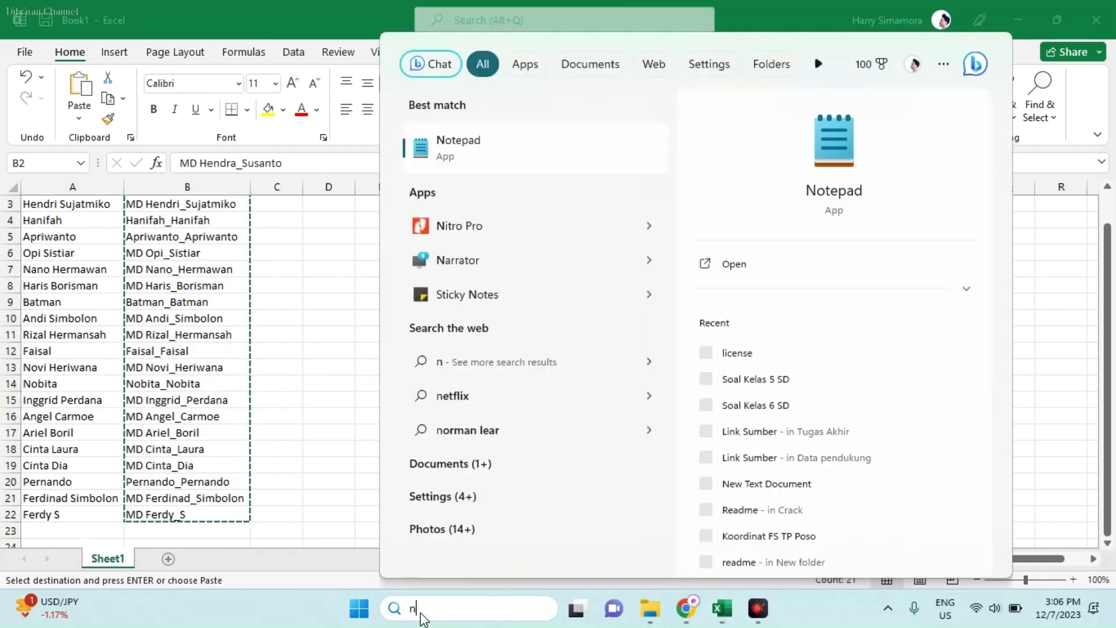
{"action": "type", "text": "o"}
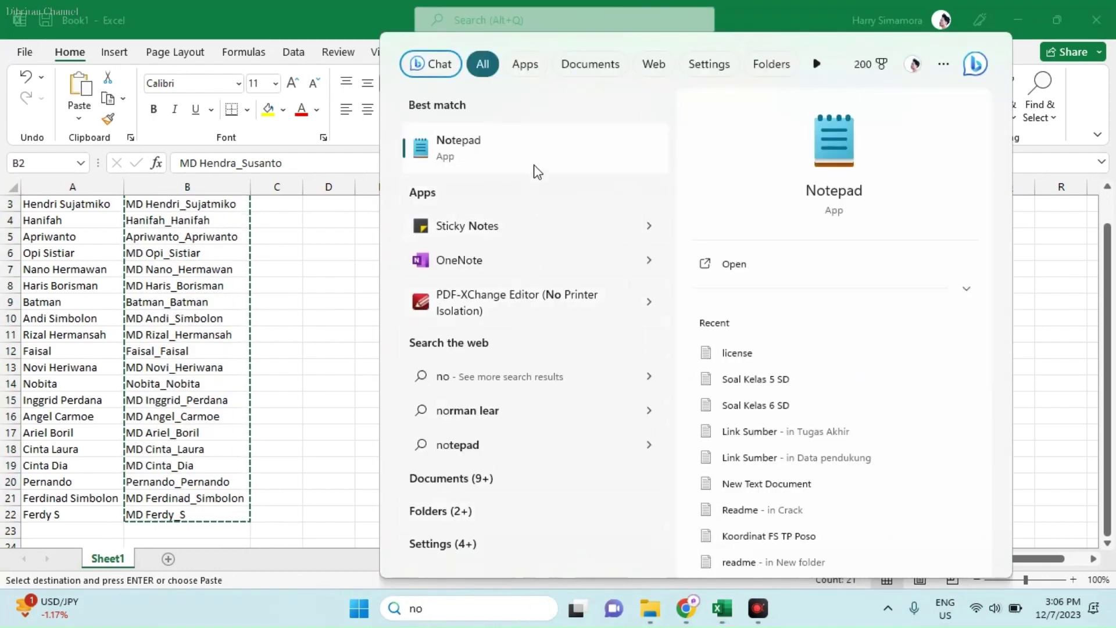
{"action": "left_click", "coordinate": [534, 166]}
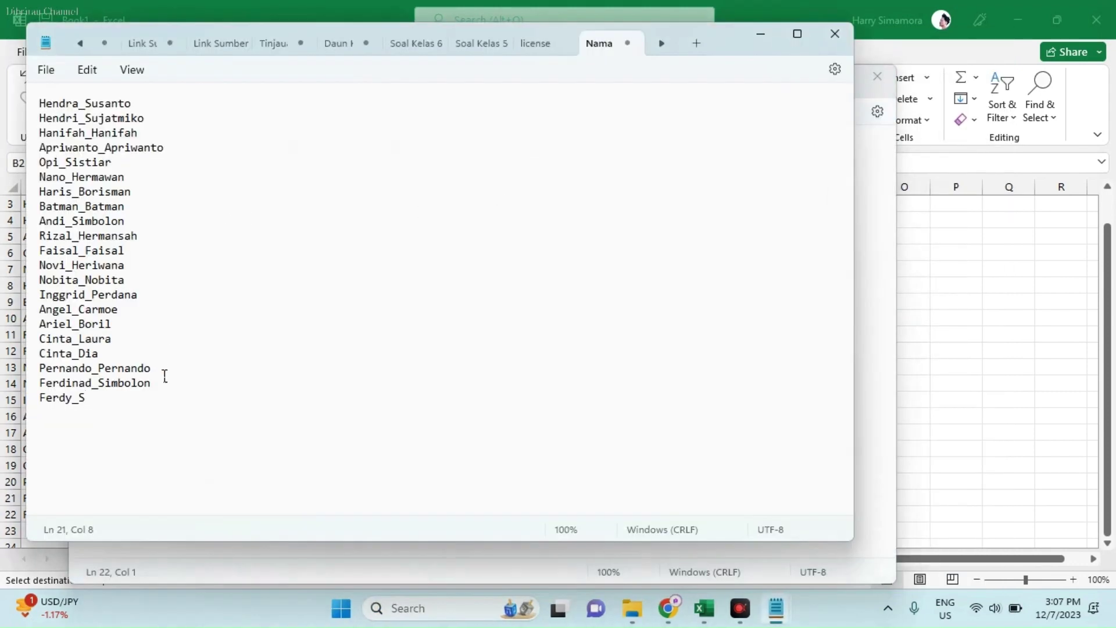
Step: Replace Notepad's contents with the copied MD lines
{"action": "key", "text": "ctrl+a"}
{"action": "key", "text": "ctrl+v"}
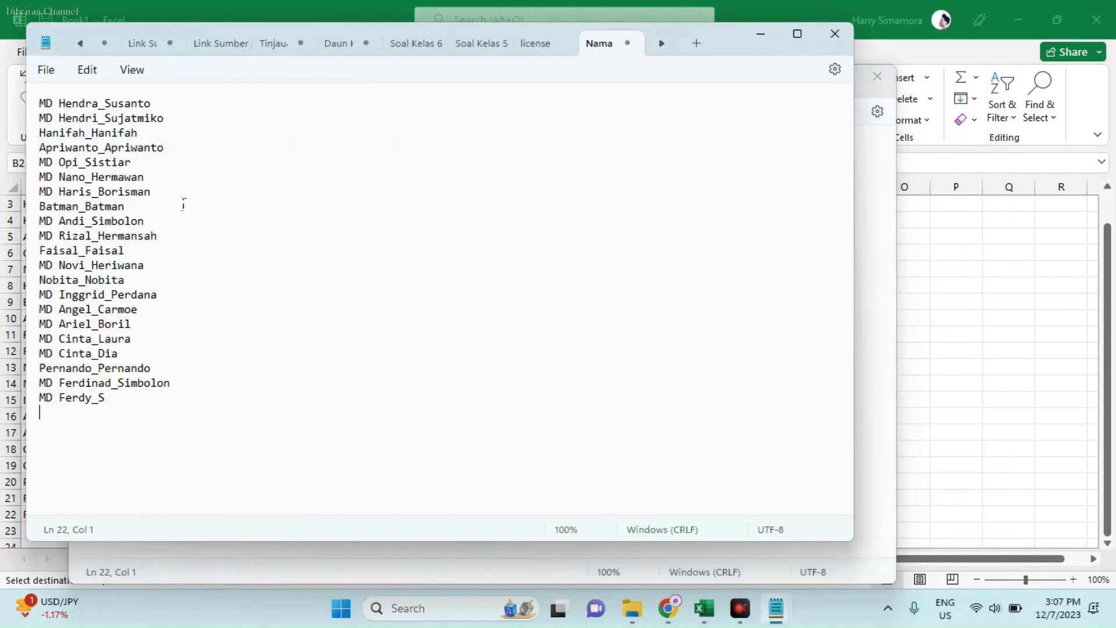
{"action": "left_click", "coordinate": [113, 400]}
Step: Save the text as Karyawan Baru.bat in Data Karyawan and close Notepad
{"action": "left_click", "coordinate": [46, 71]}
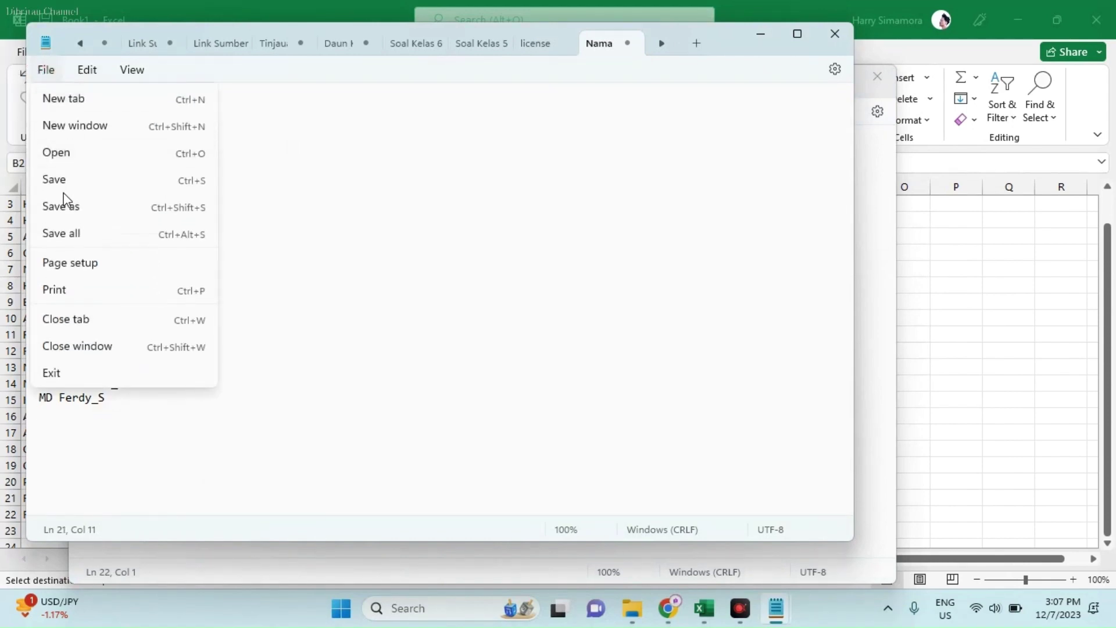
{"action": "left_click", "coordinate": [68, 211]}
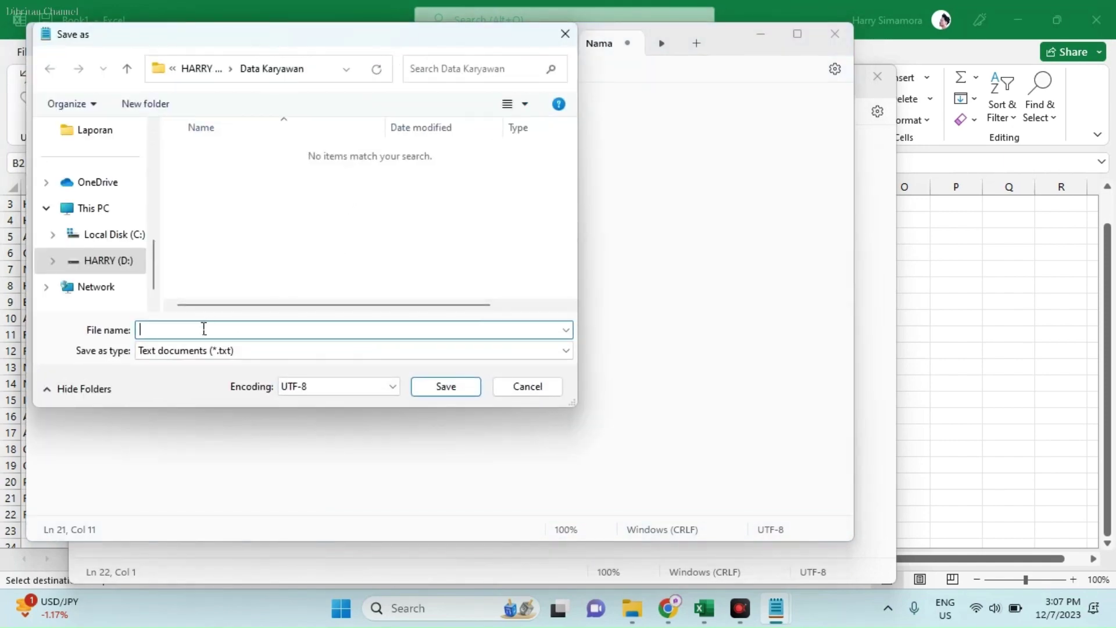
{"action": "left_click", "coordinate": [204, 329]}
{"action": "type", "text": "Karyawan Baru.bat"}
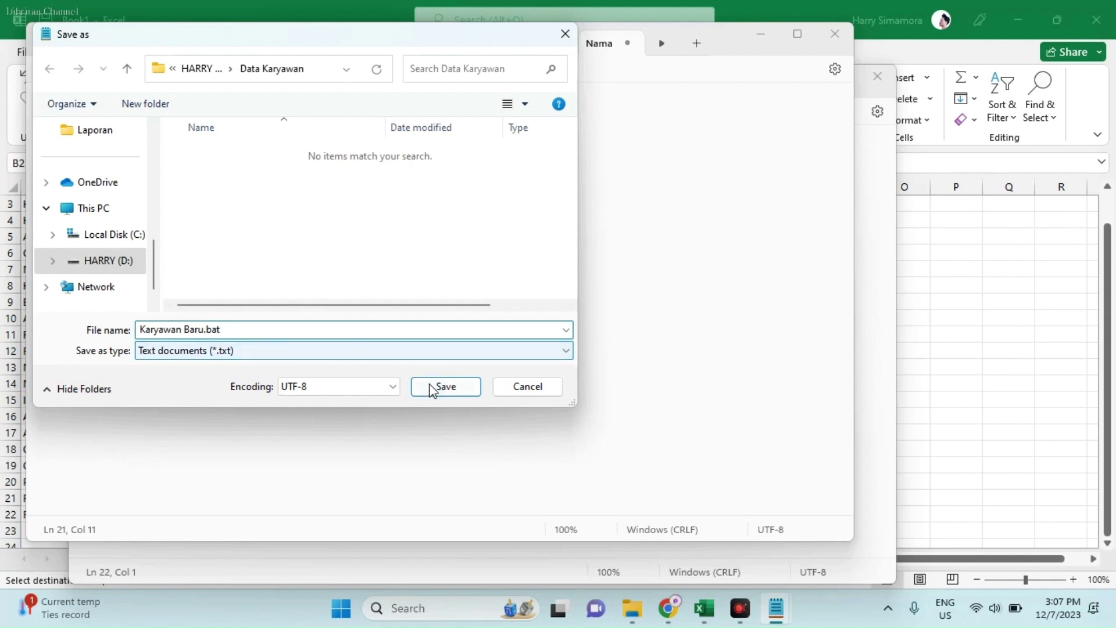
{"action": "left_click", "coordinate": [428, 388]}
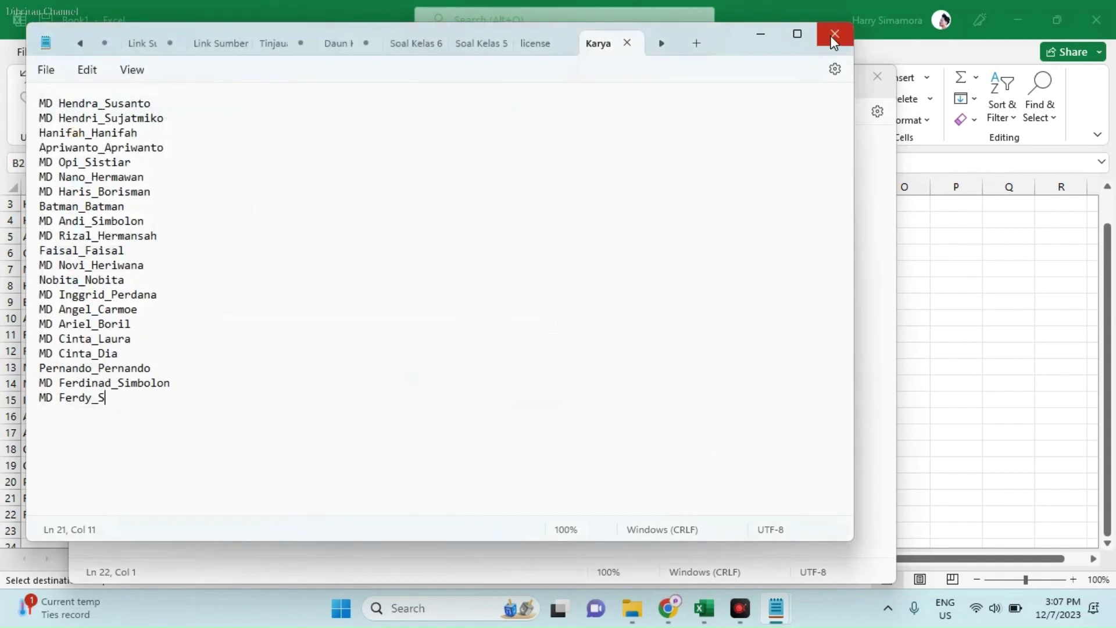
{"action": "left_click", "coordinate": [834, 33]}
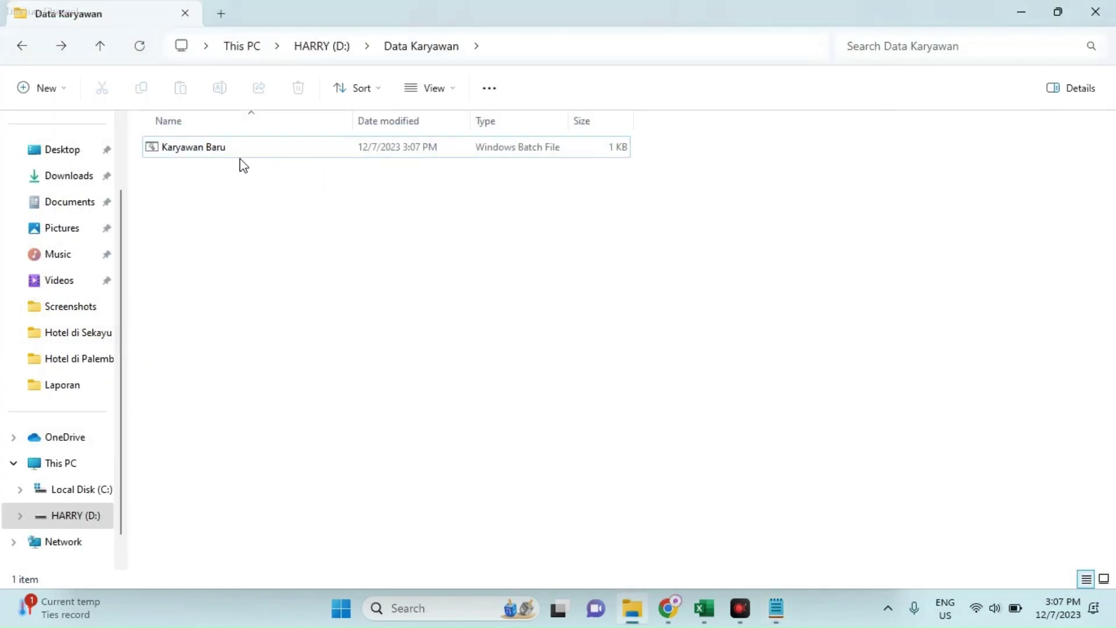
Step: Run Karyawan Baru.bat to create the employee-name folders, glancing at the Excel list in between
{"action": "double_click", "coordinate": [223, 153]}
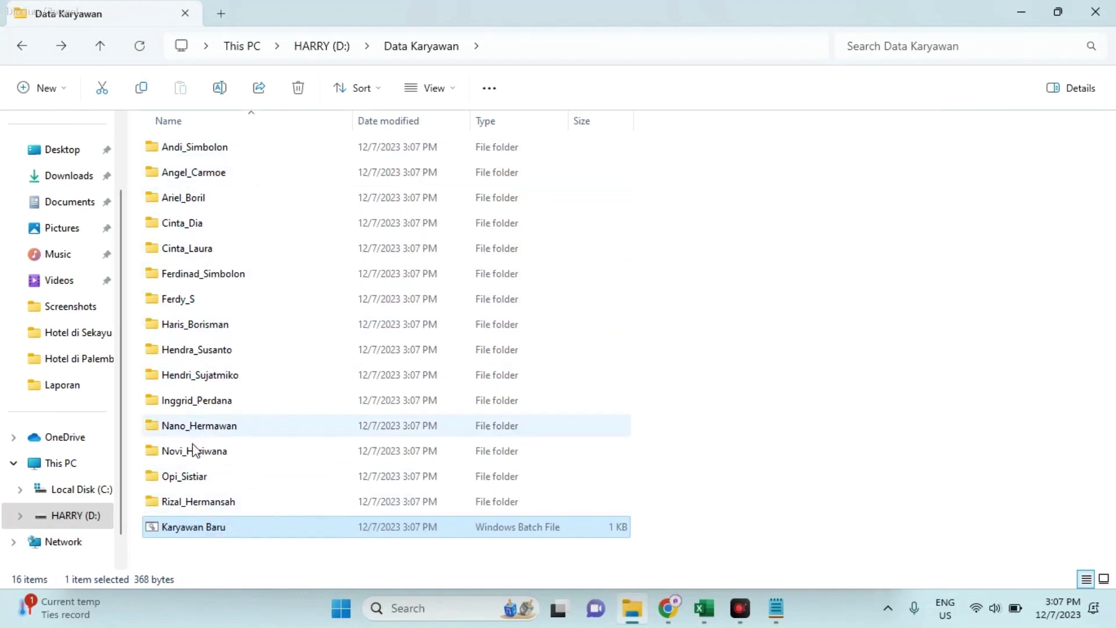
{"action": "left_click", "coordinate": [705, 609]}
{"action": "scroll", "coordinate": [192, 308], "scroll_direction": "up", "scroll_amount": 1}
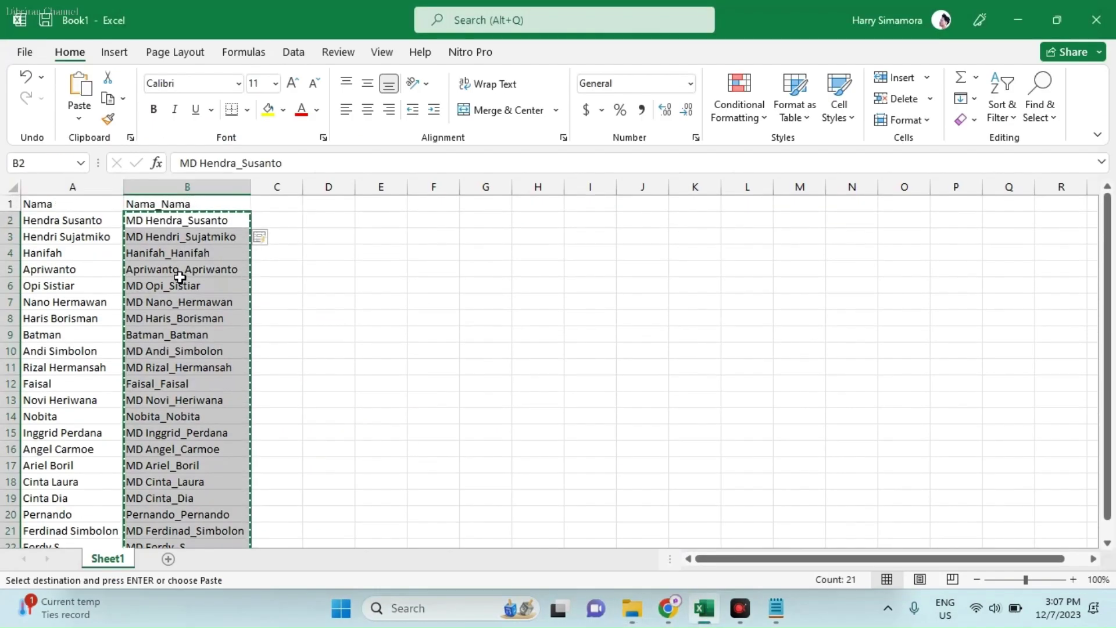
{"action": "left_click", "coordinate": [73, 221]}
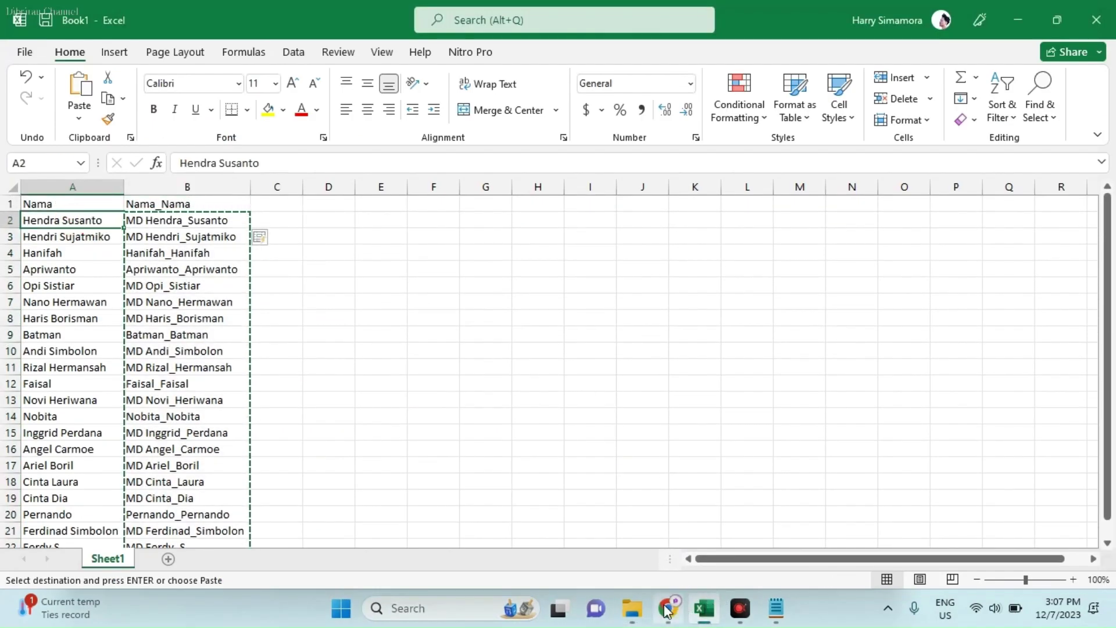
{"action": "mouse_move", "coordinate": [632, 608]}
{"action": "left_click", "coordinate": [628, 561]}
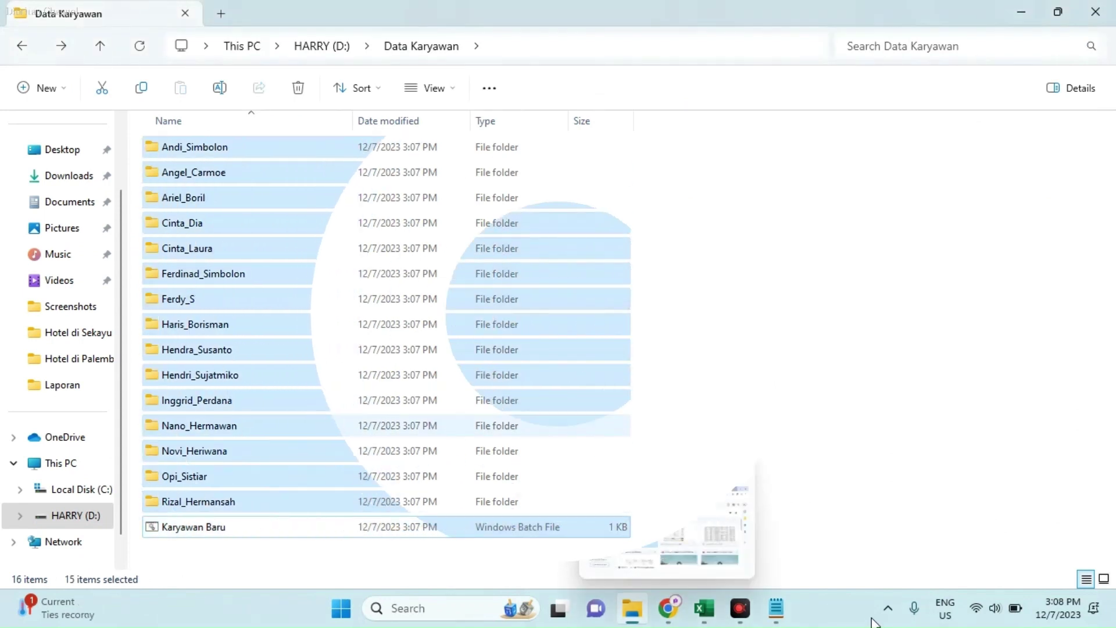
{"action": "left_click", "coordinate": [896, 405]}
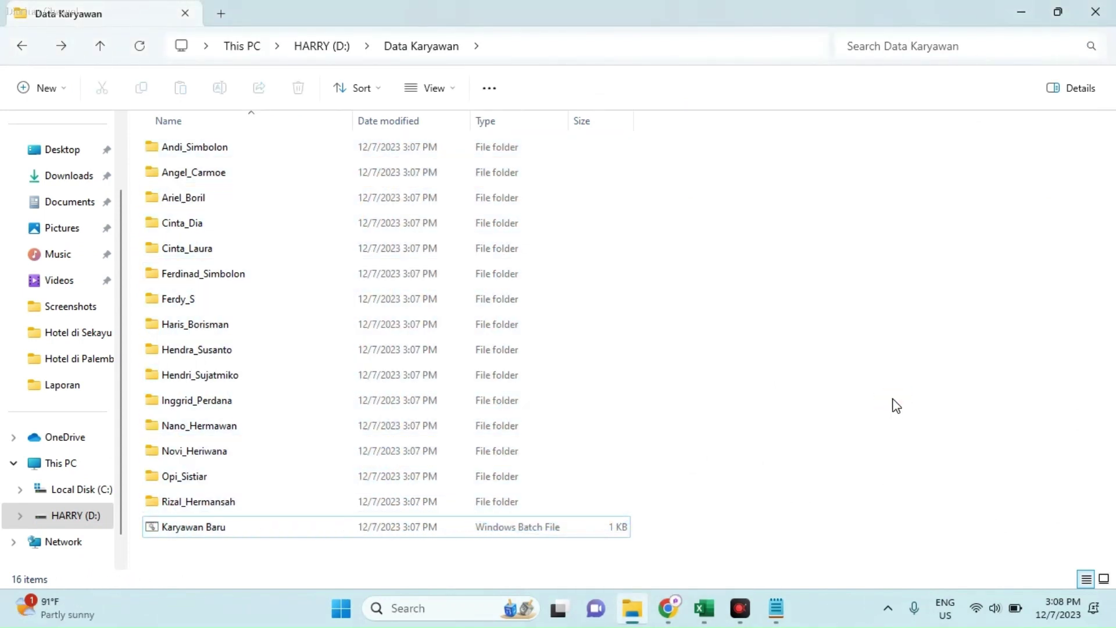